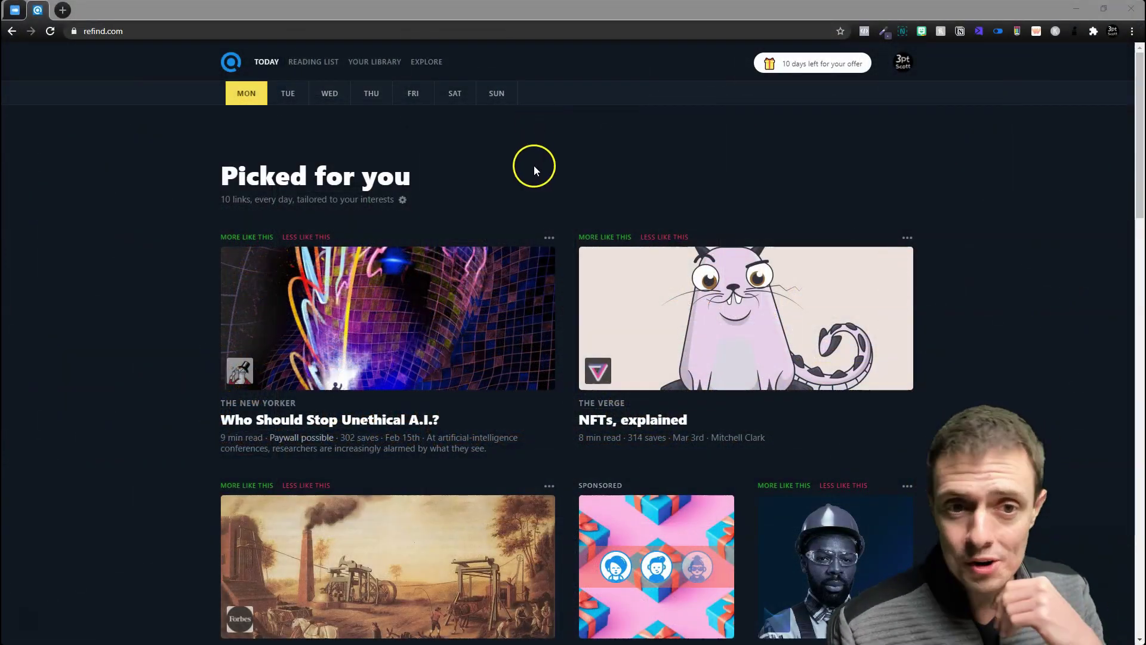
Step: Go to Refind's Explore page and scroll the Popular row to the 'NFTs are a dangerous trap' card
left_click(426, 62)
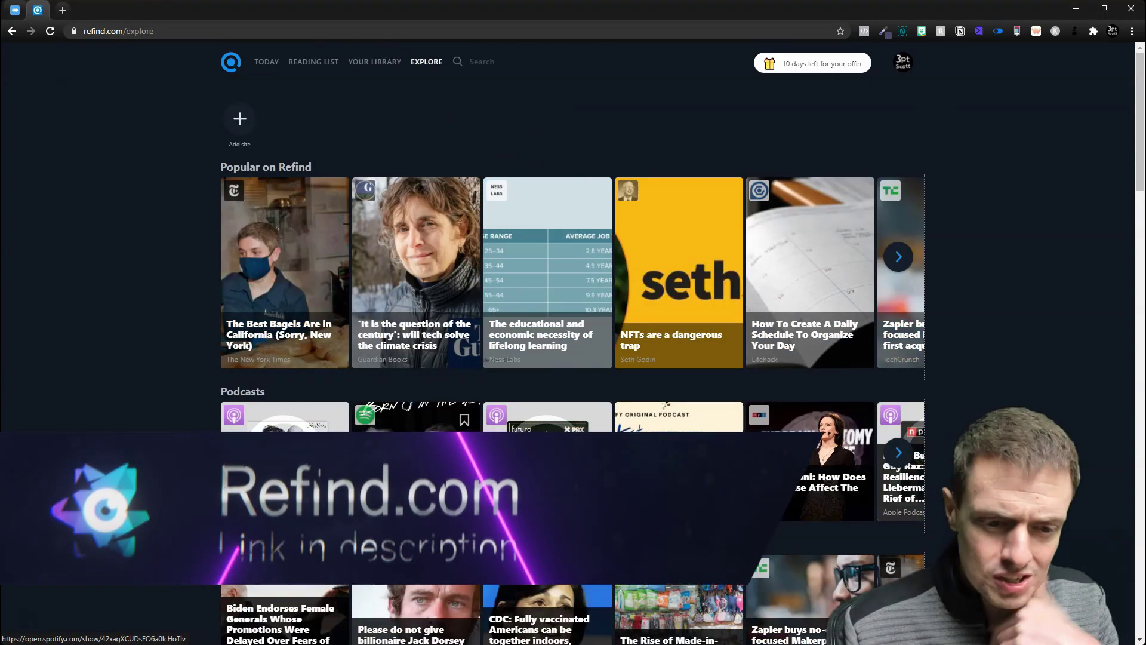
scroll(435, 478, "down", 2)
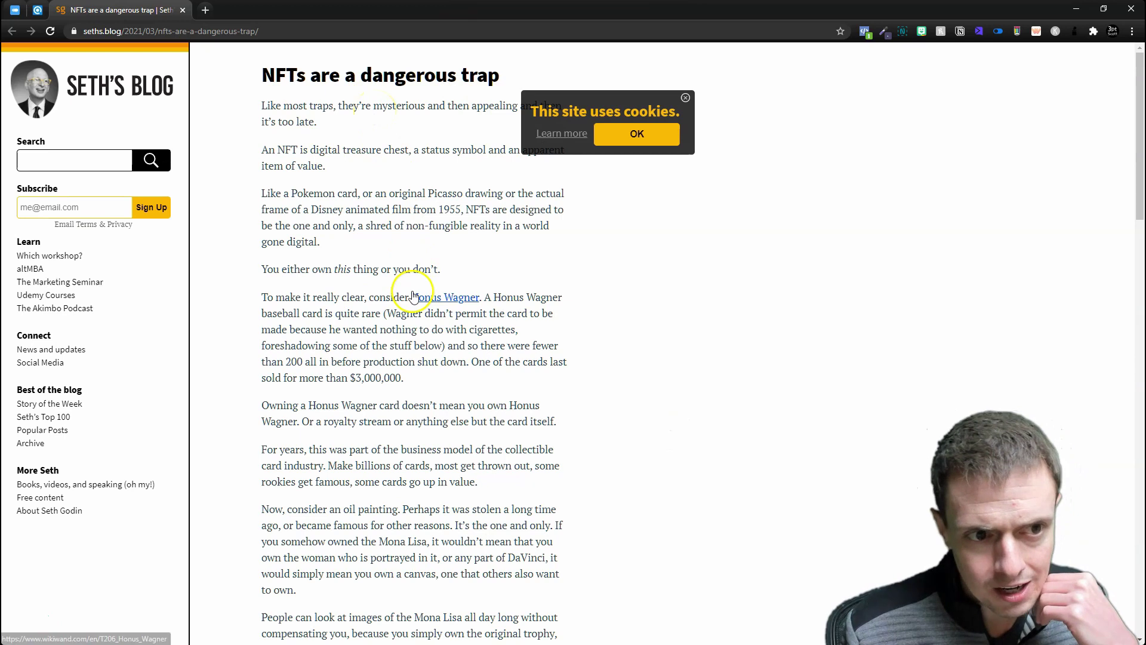
Step: Move the NFT article URL into Switchy's Switch it field and shorten it, showing the pre-filled link settings
left_click(143, 30)
key("ctrl+c")
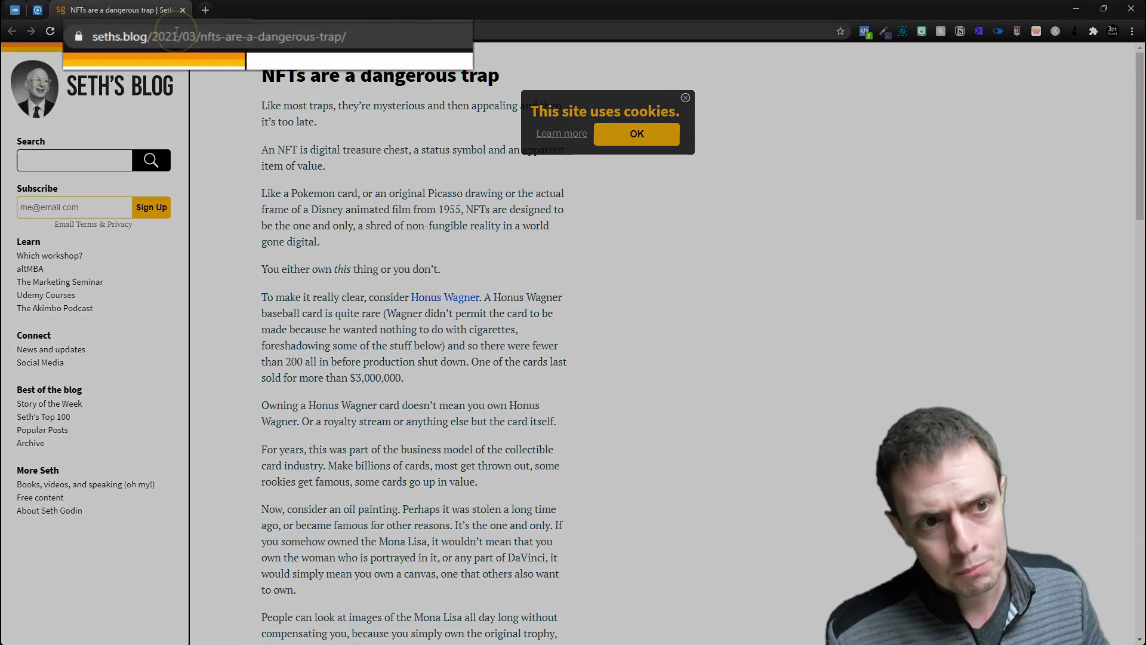
key("BackSpace")
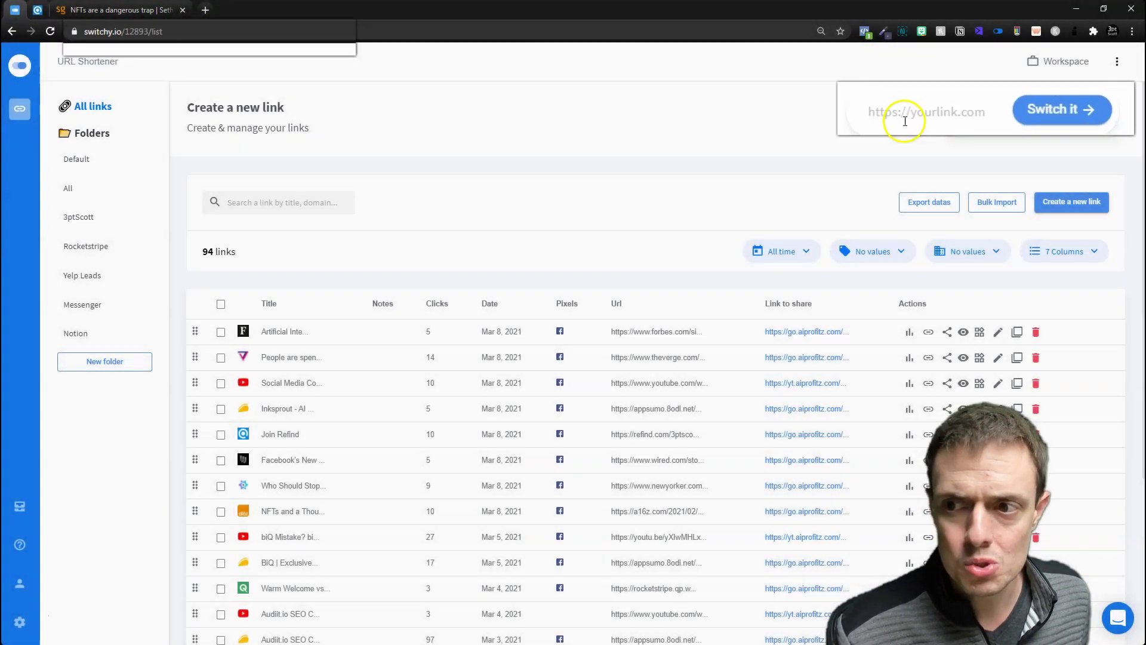
left_click(852, 97)
key("ctrl+v")
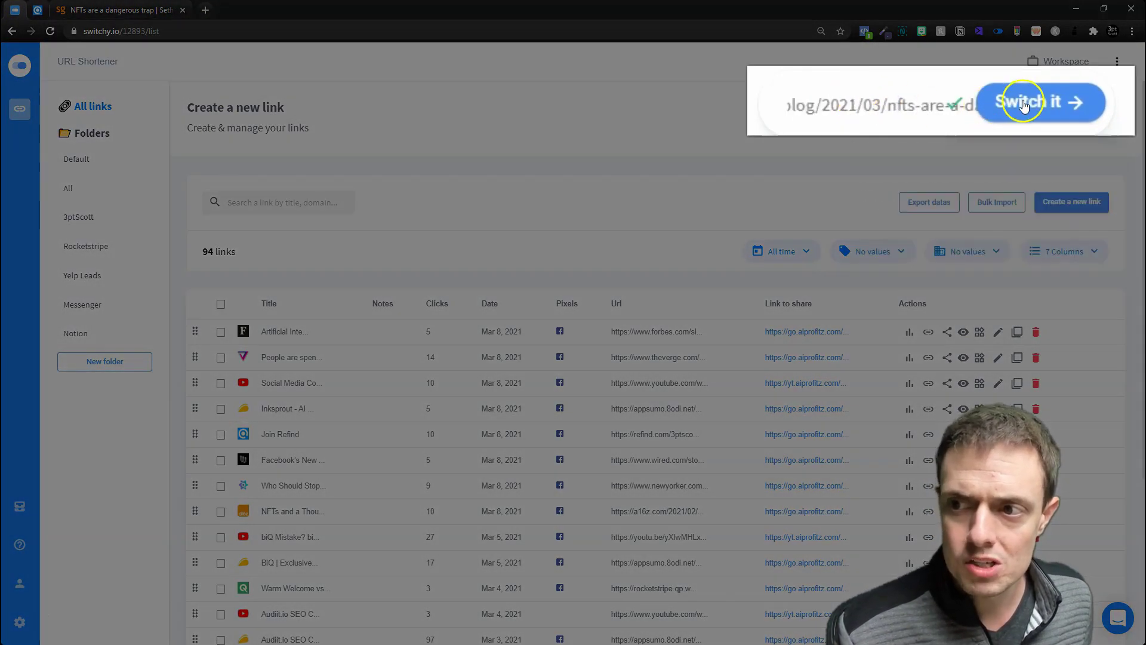
left_click(1024, 101)
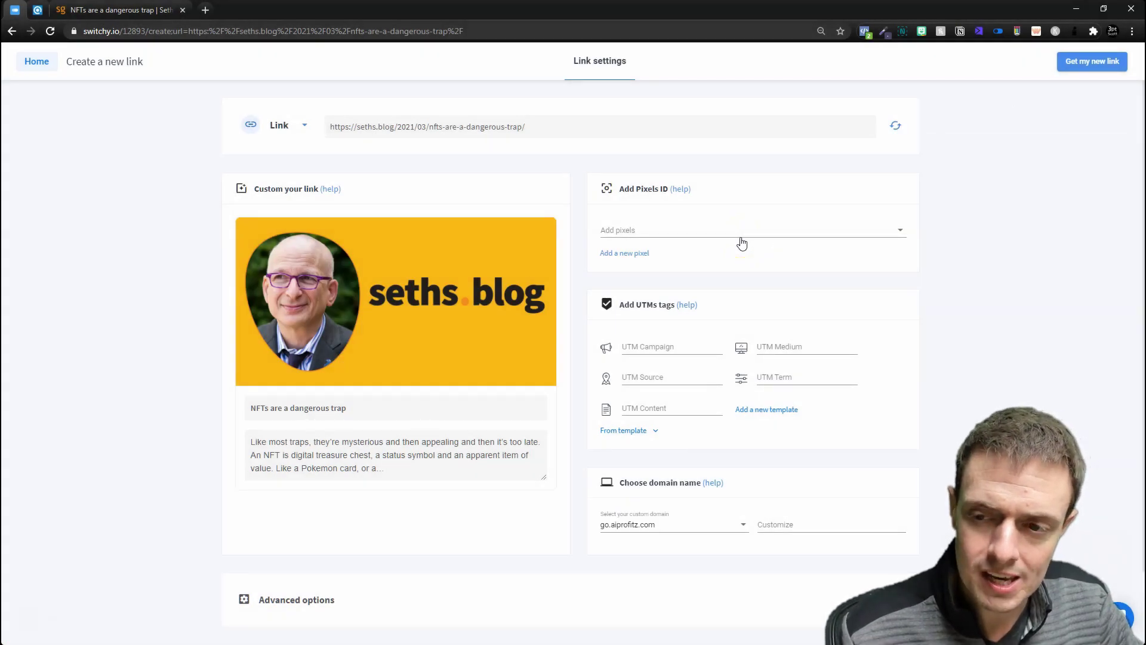
mouse_move(450, 304)
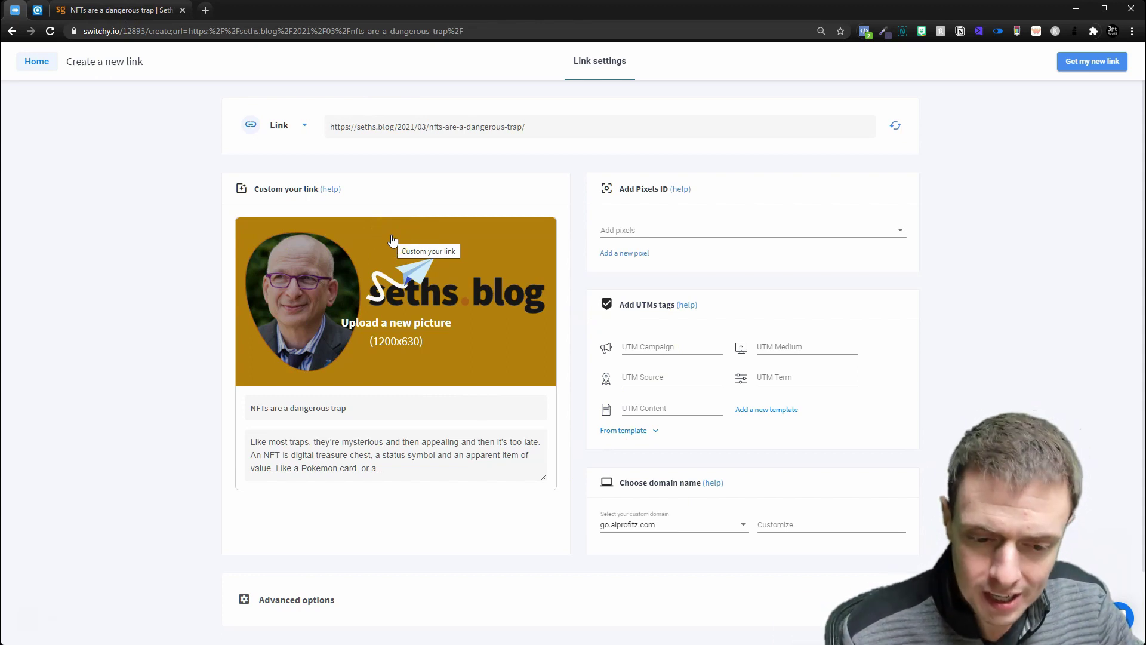
left_click(404, 276)
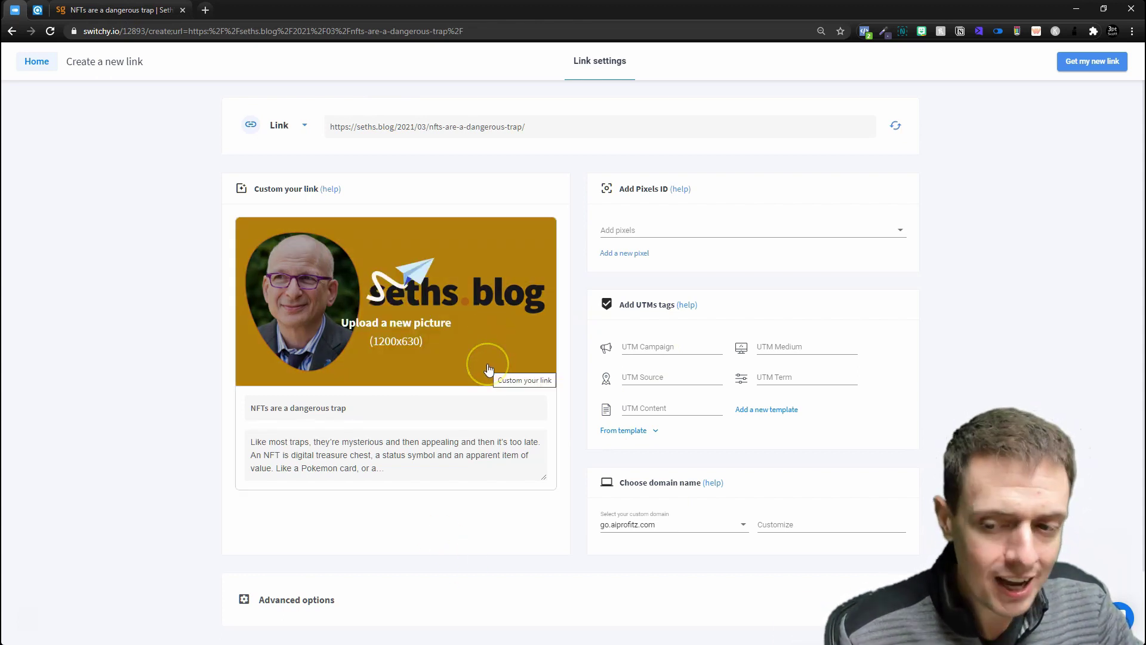
scroll(488, 370, "down", 2)
Step: Expand Advanced options and enable the Embed Widget for the NFT article link
left_click(277, 520)
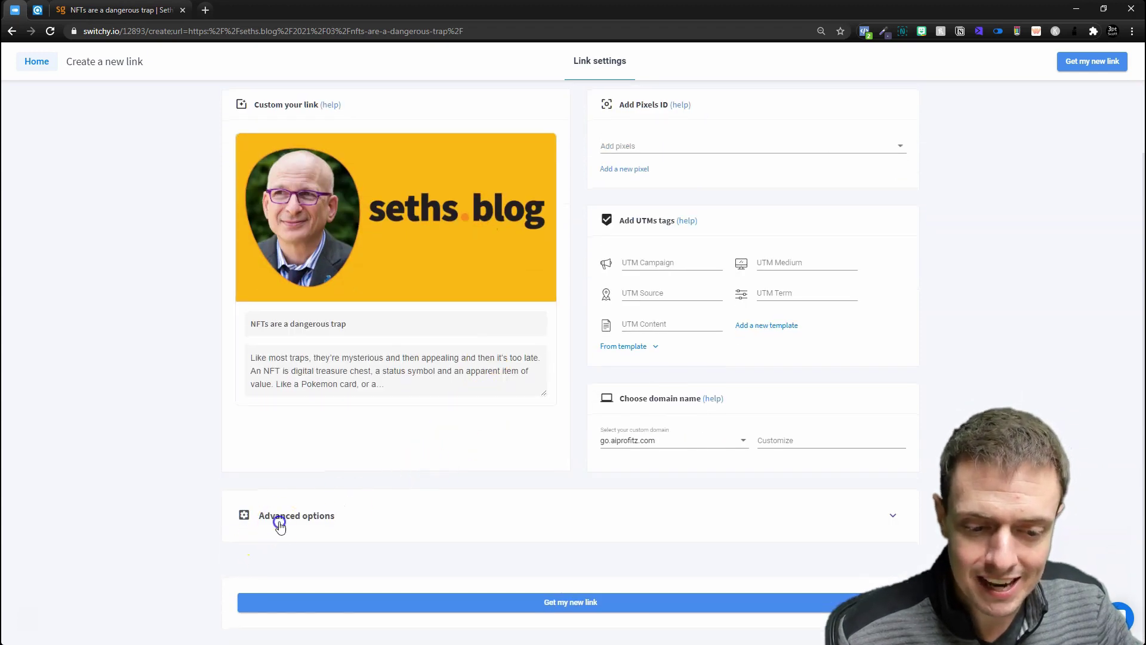
scroll(421, 469, "down", 7)
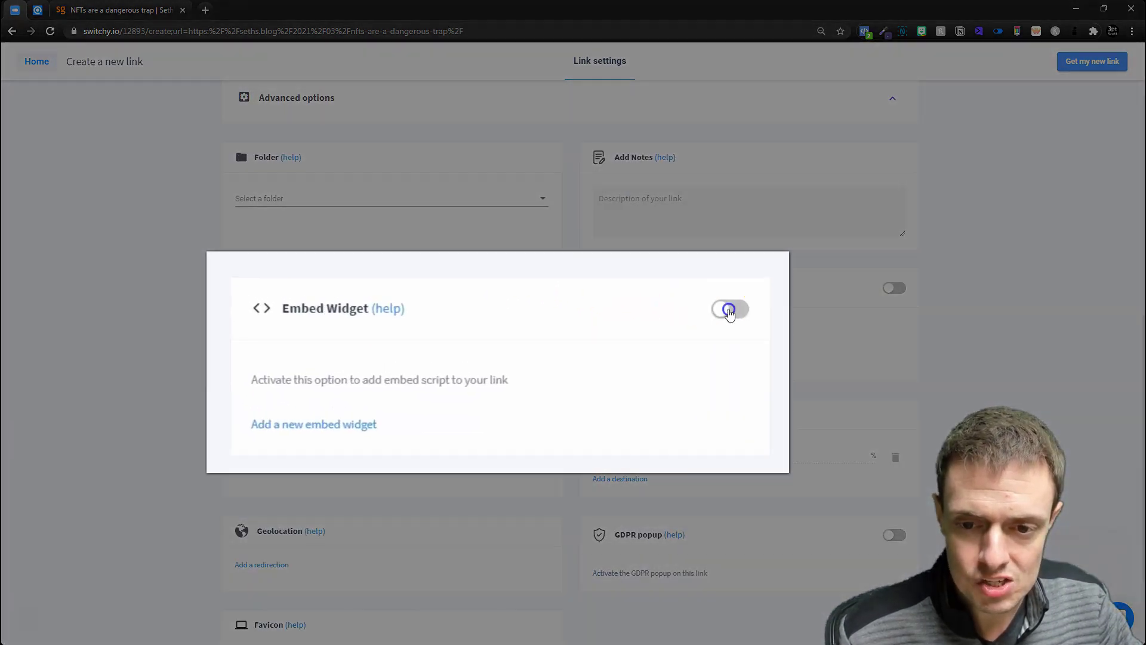
left_click(536, 287)
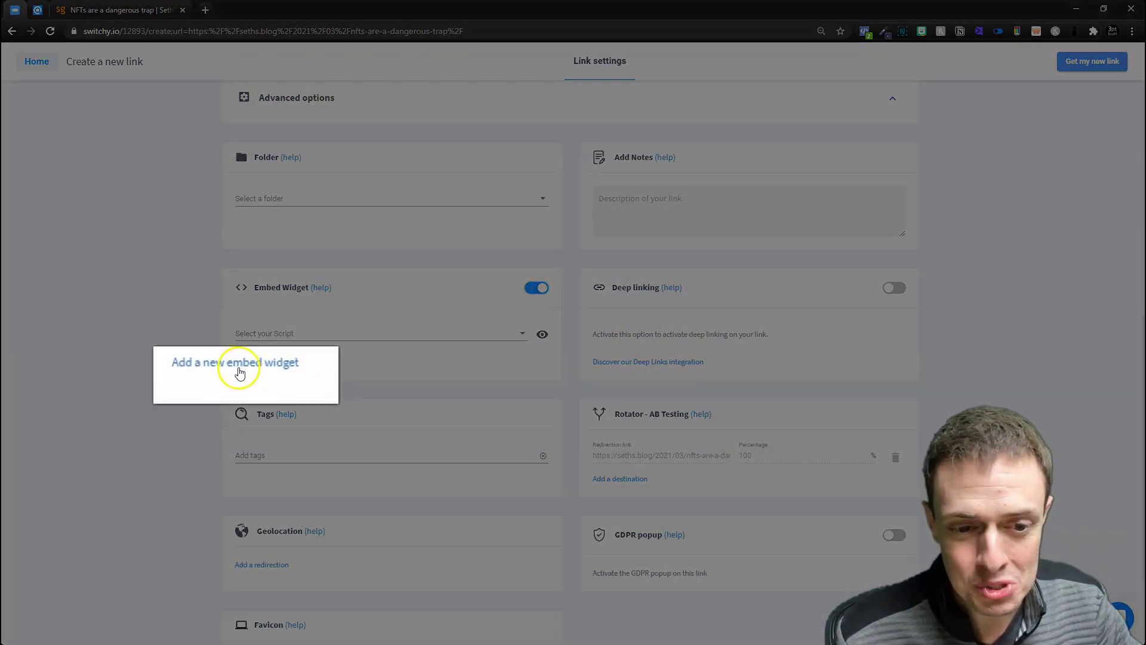
Step: Create a new embed script 'blank widget demo' with custom HTML <p> </p>
left_click(241, 368)
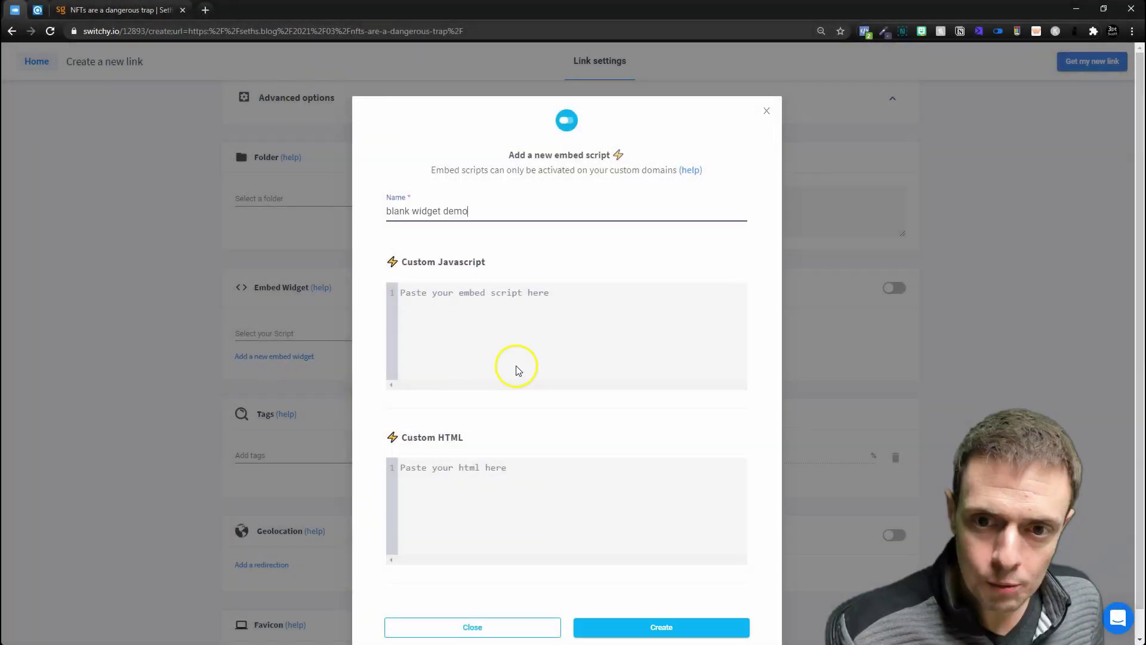
left_click(456, 481)
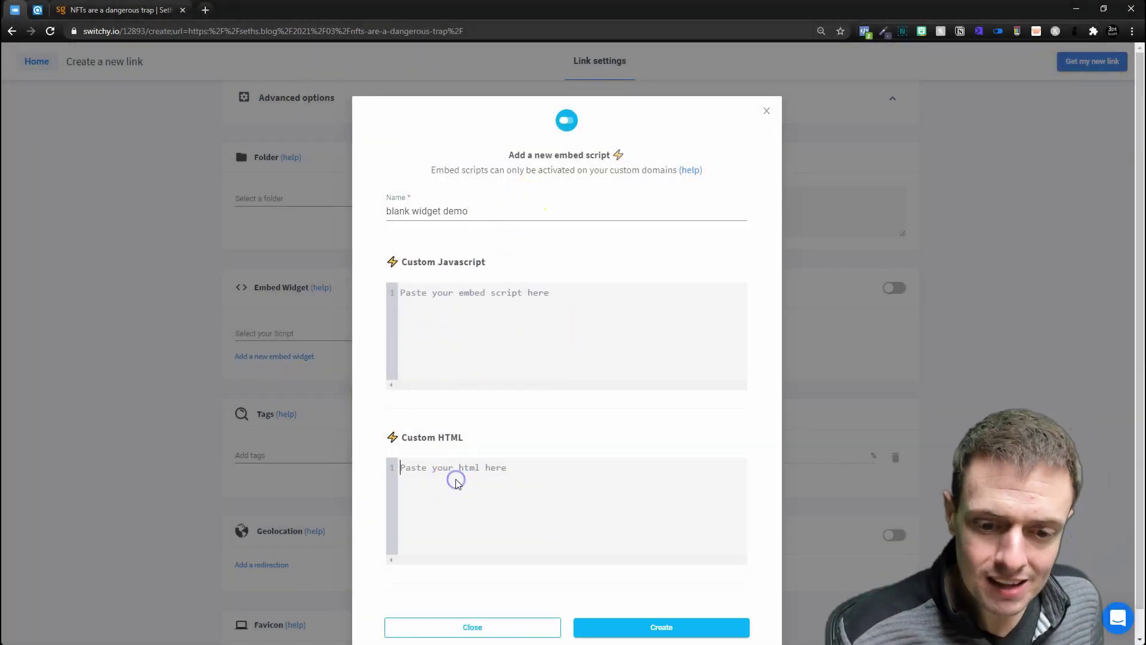
type("<p> </p>")
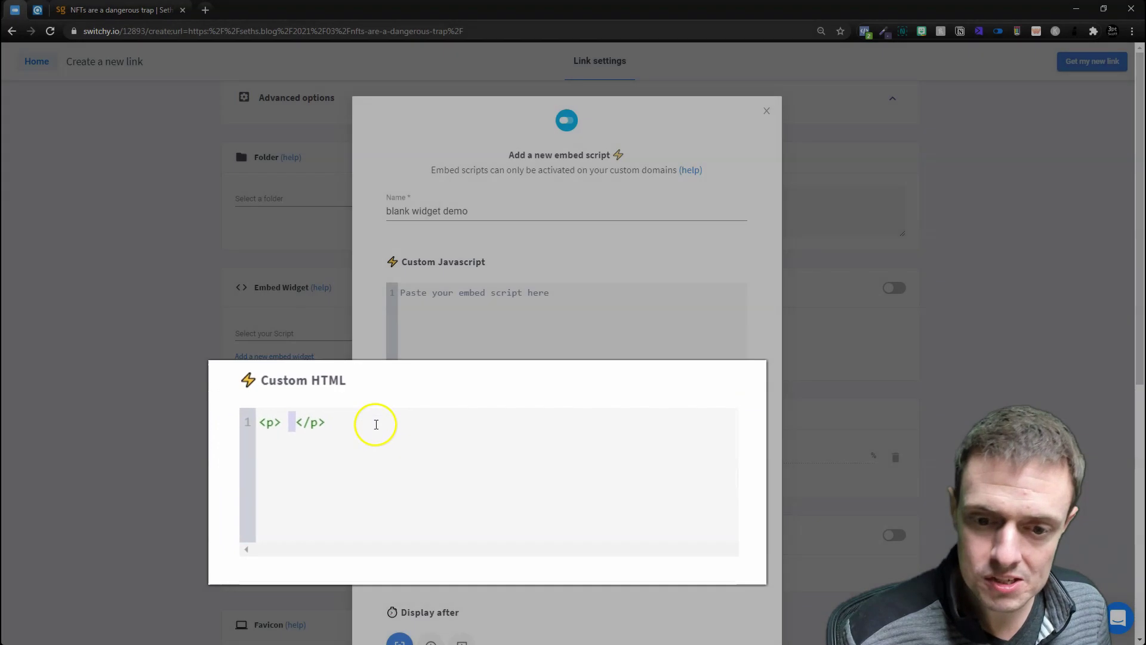
scroll(490, 472, "down", 6)
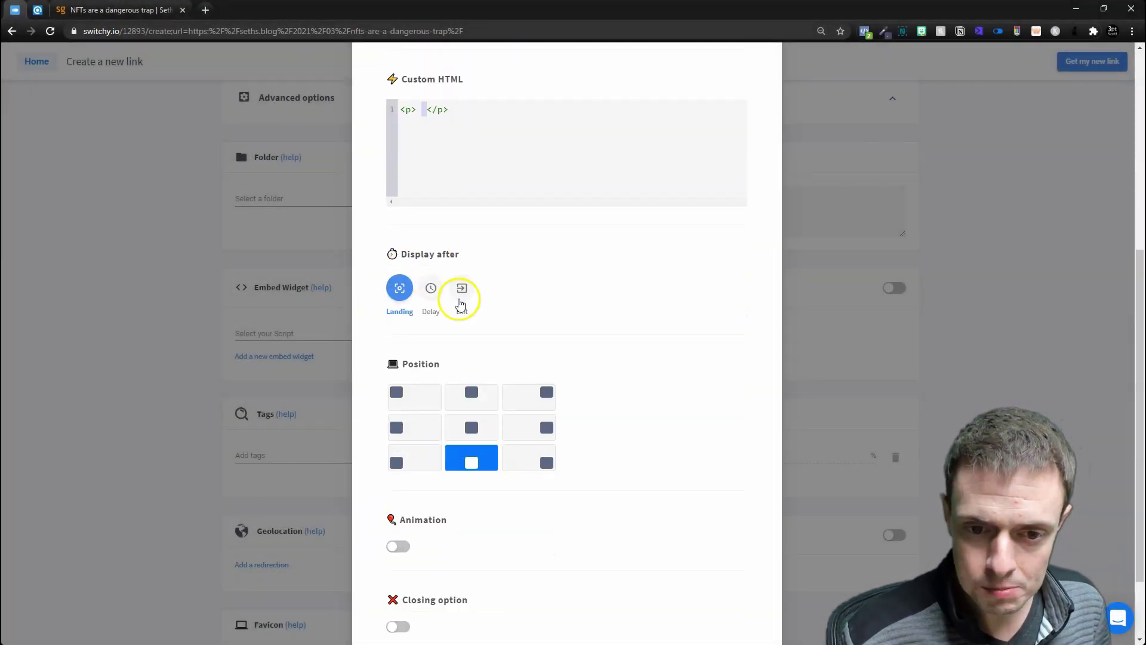
scroll(504, 522, "down", 2)
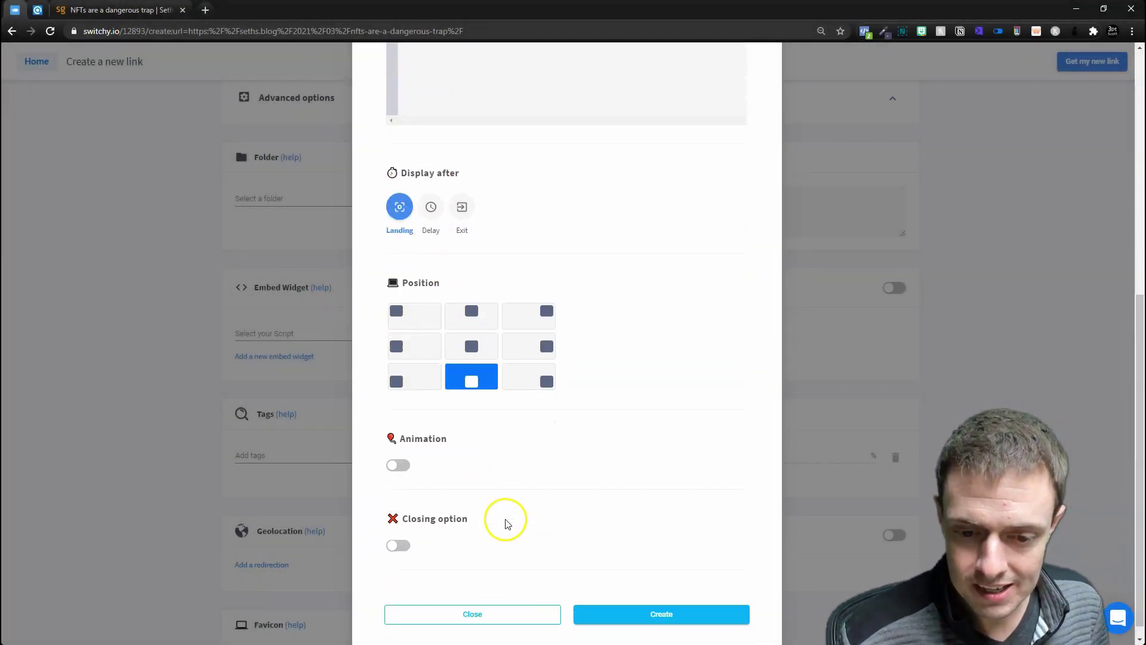
left_click(678, 607)
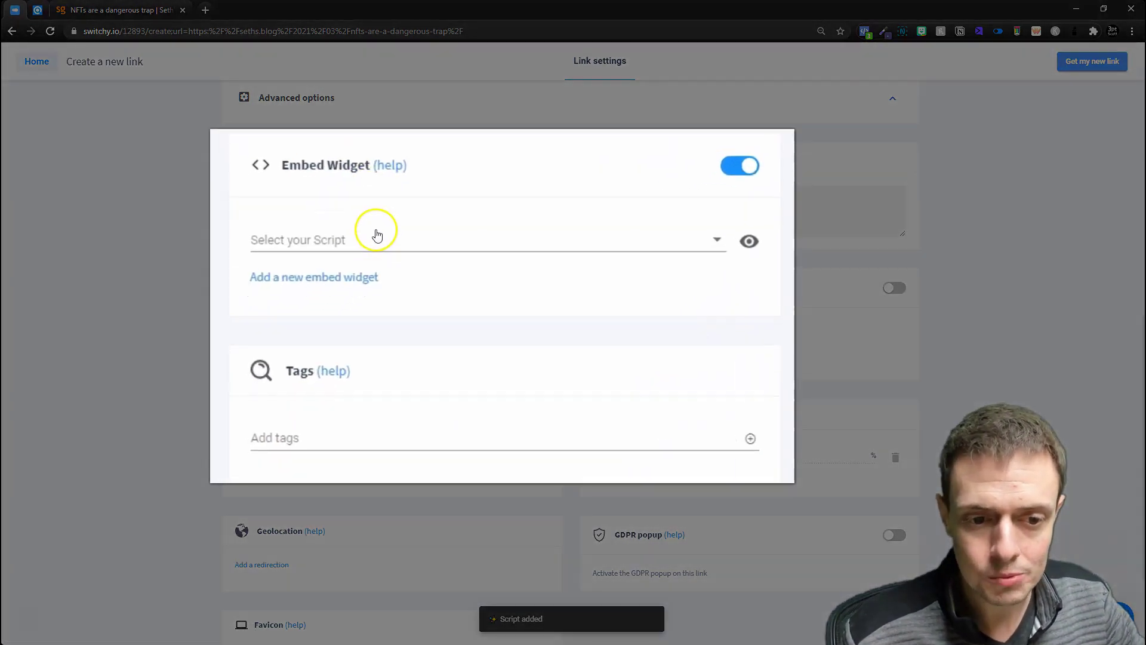
Step: Attach the blank widget demo script and generate the go.aiprofitz.com/3KOn short link
left_click(371, 230)
scroll(307, 367, "down", 5)
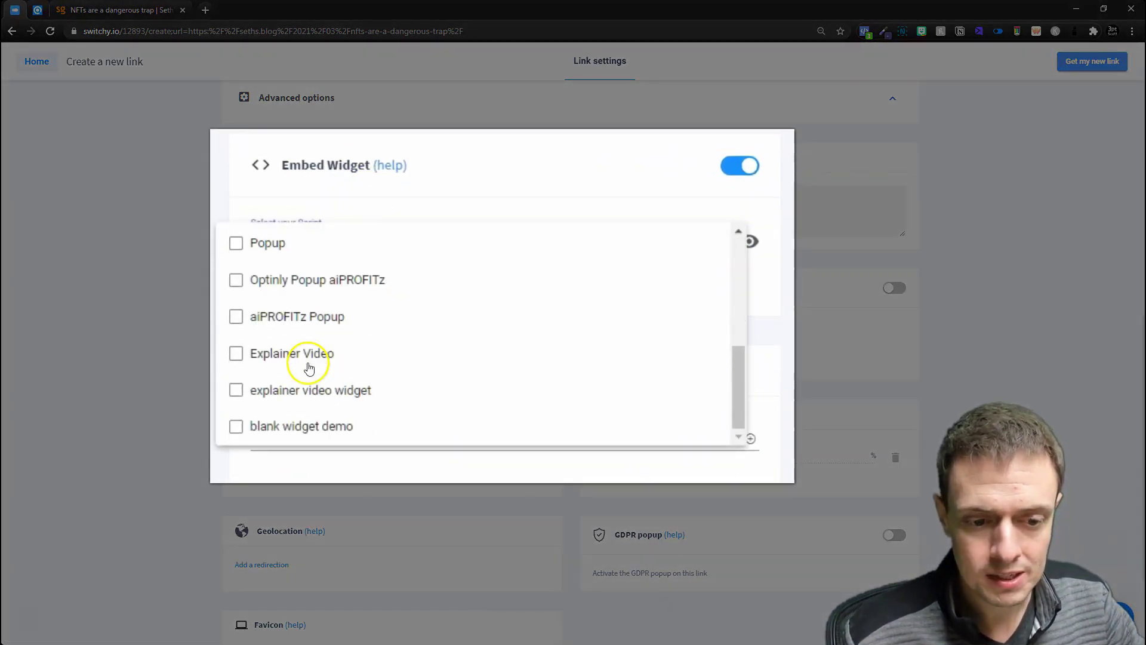
left_click(246, 427)
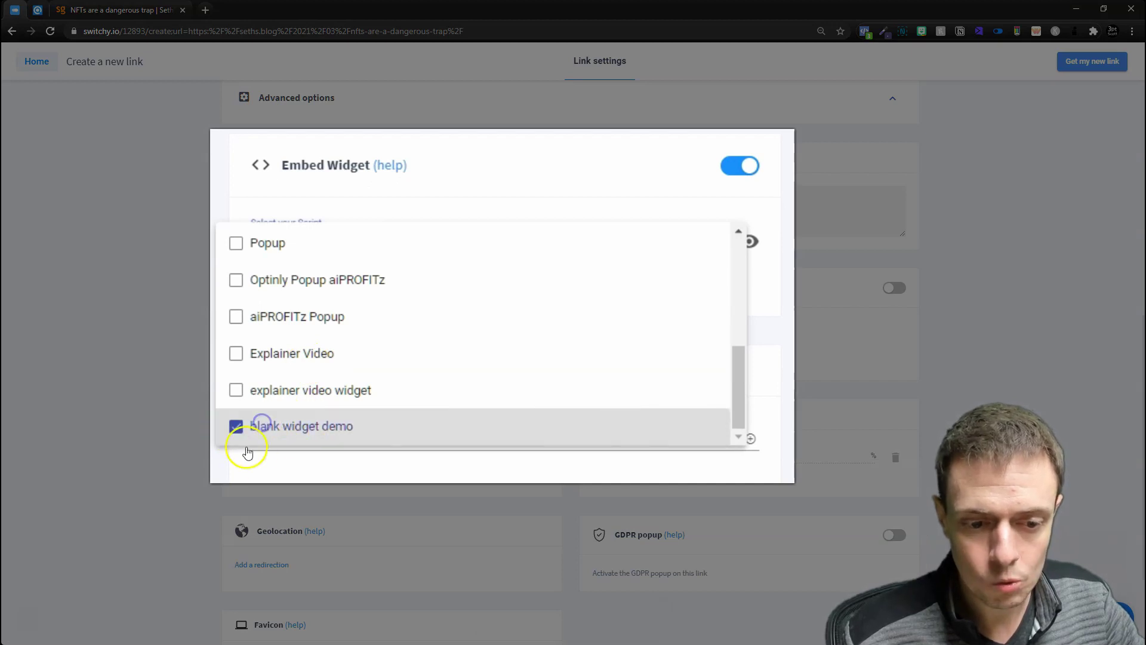
scroll(268, 418, "down", 3)
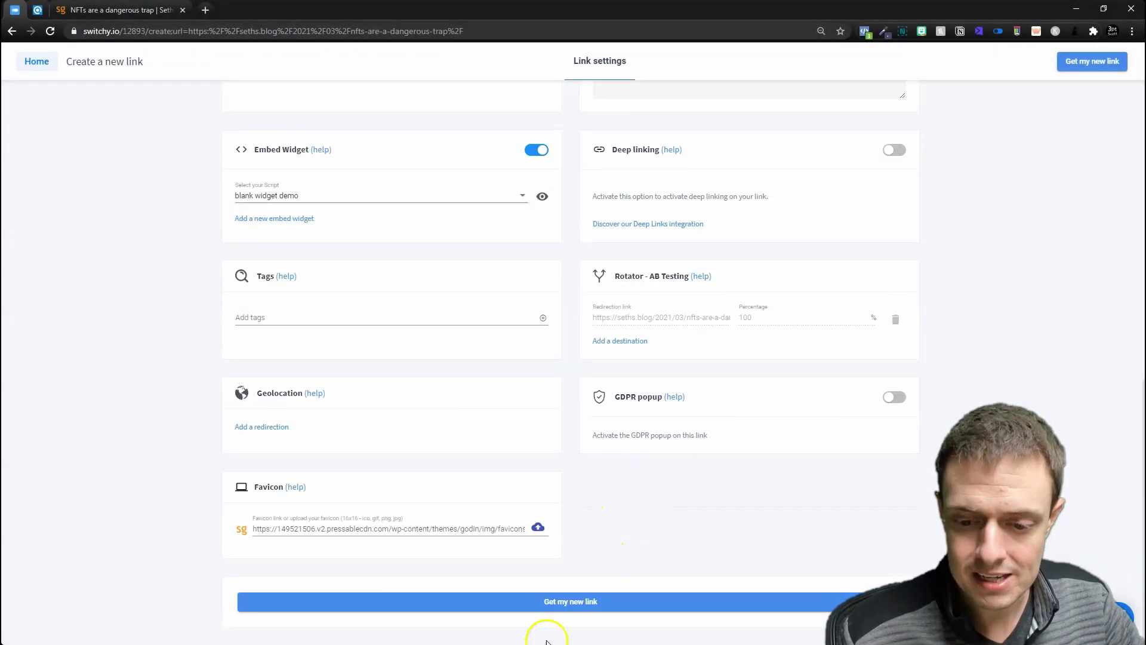
left_click(567, 601)
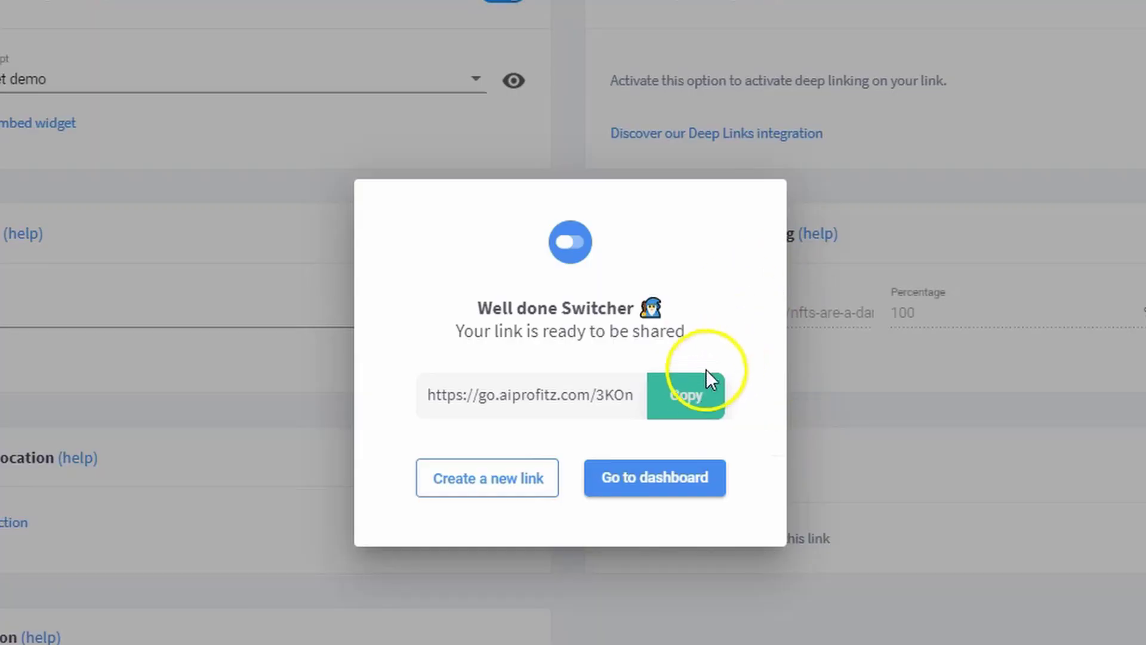
Step: Copy the go.aiprofitz.com/3KOn short link and open a new incognito window
left_click(637, 358)
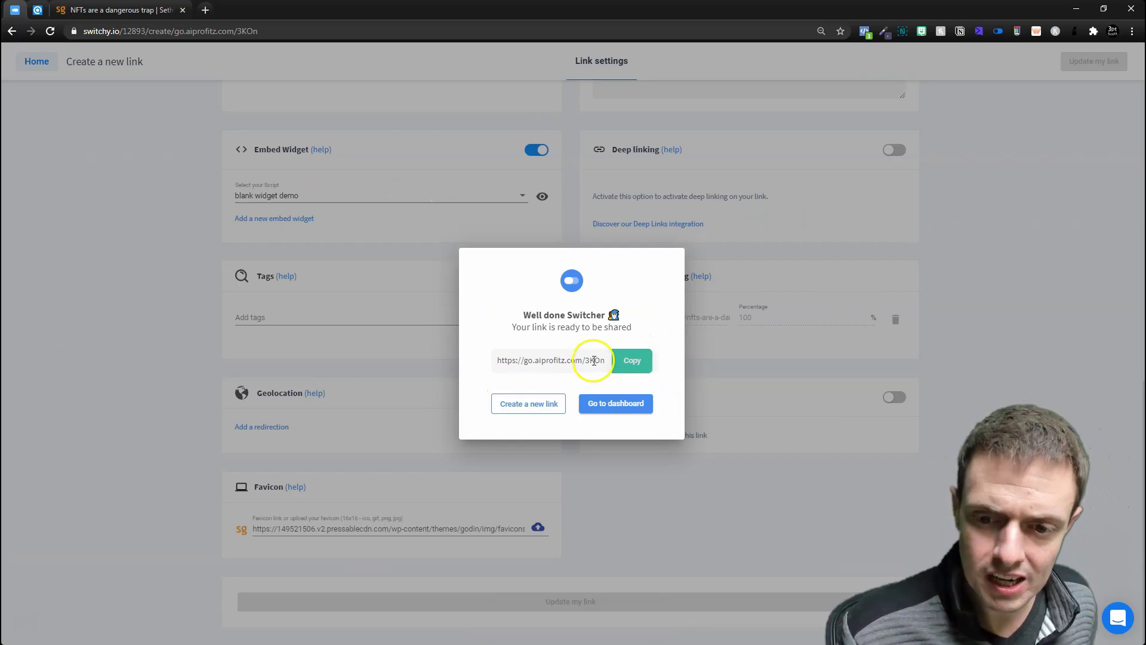
left_click(615, 403)
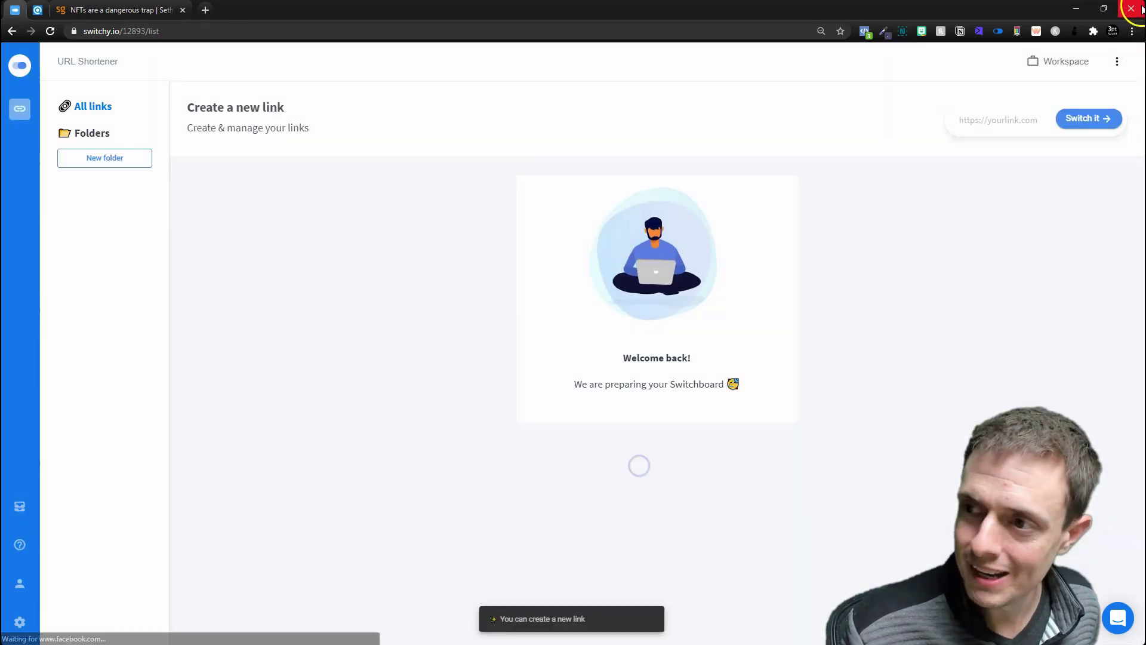
left_click(1132, 30)
Step: Paste go.aiprofitz.com/3KOn into the incognito address bar and load it
left_click(1077, 75)
key("ctrl+v")
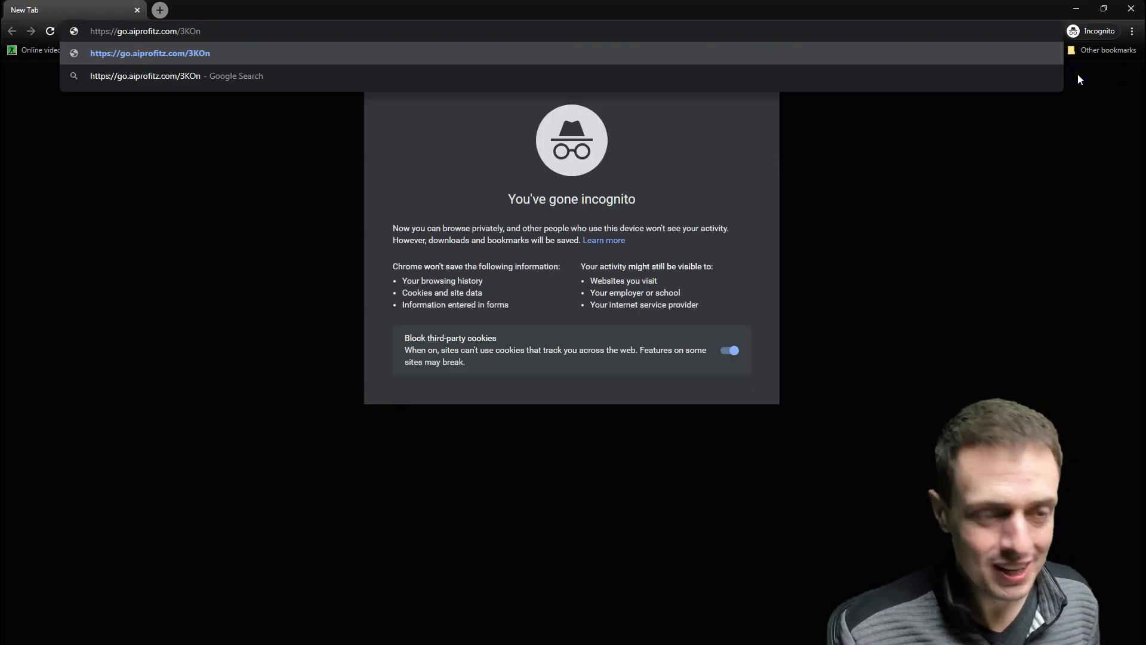
key("Return")
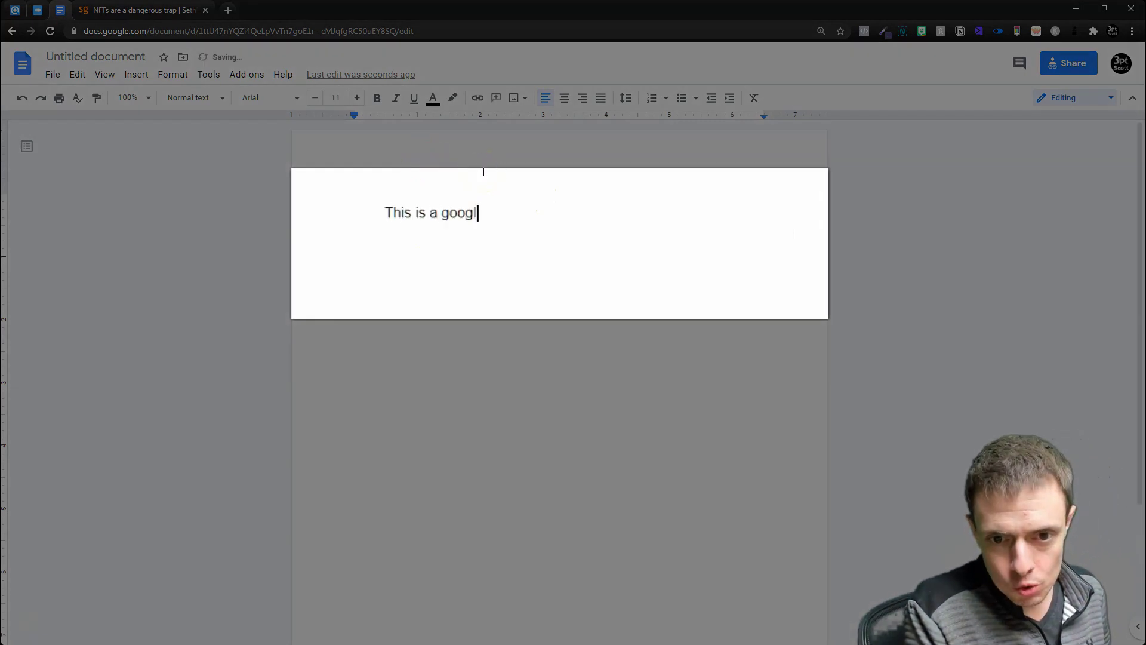
Step: Finish the line 'This is a google doc', save that as the doc name, and copy its share link
type("c")
left_click(1059, 63)
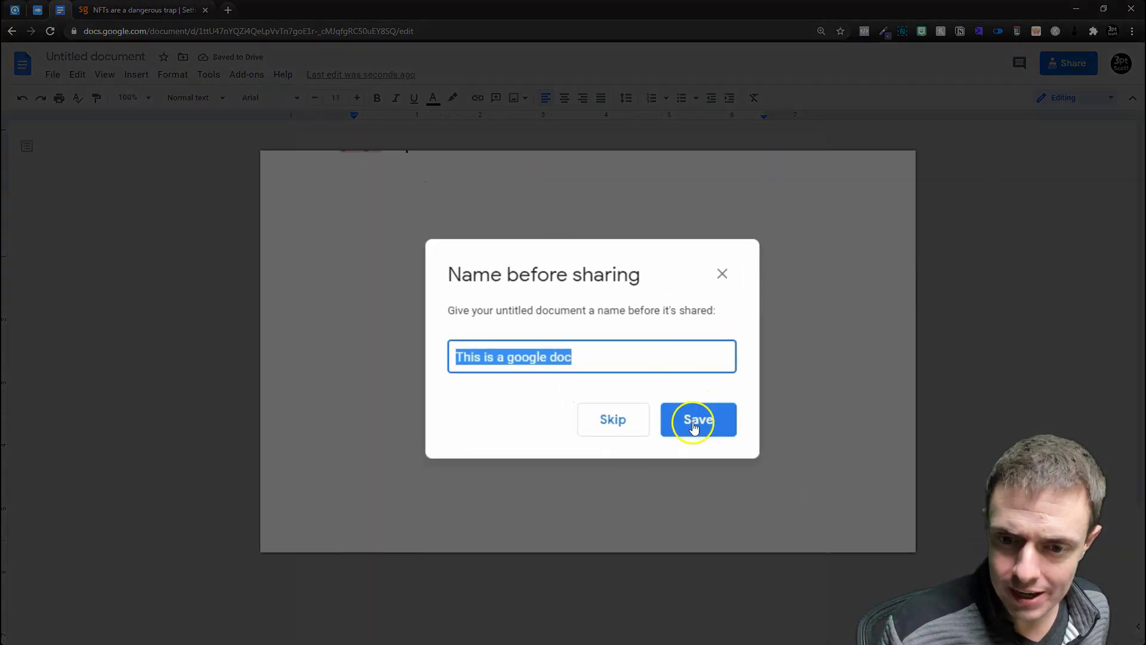
left_click(701, 428)
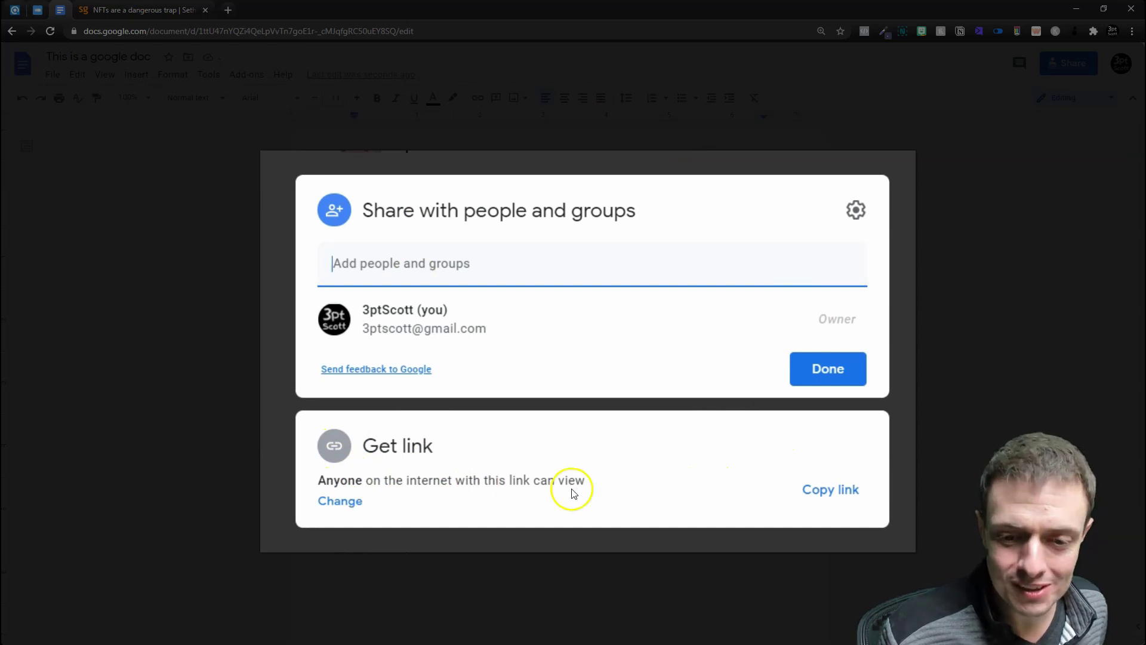
left_click(826, 489)
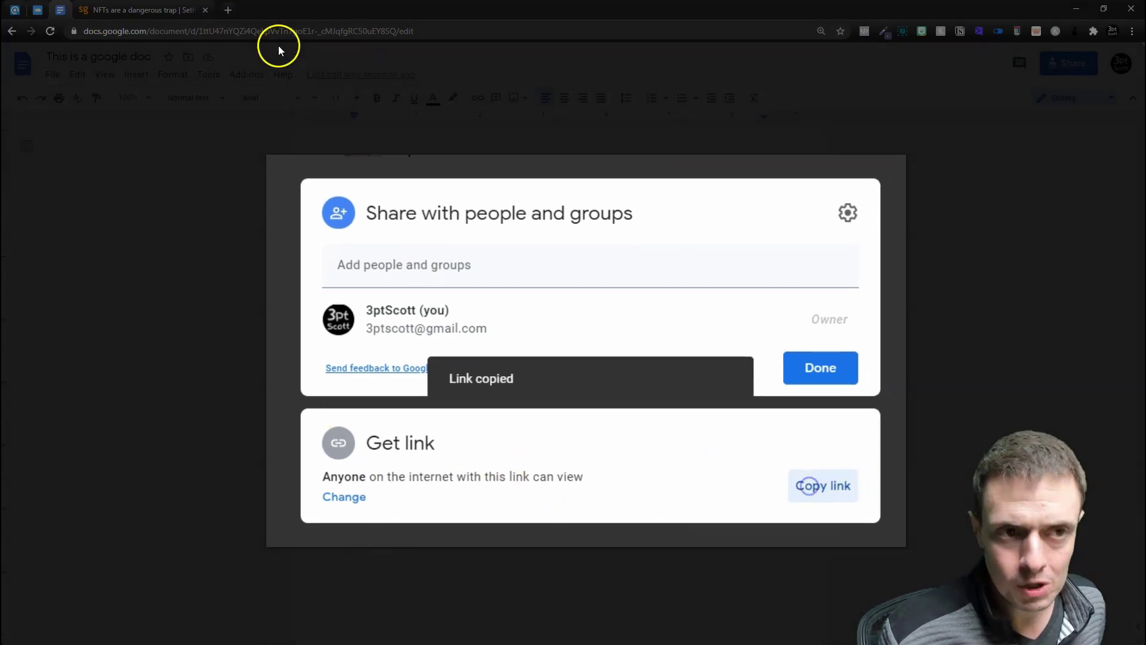
left_click(37, 10)
Step: Paste the Google Doc URL into Switchy and start a new short link for it
left_click(1003, 119)
key("ctrl+v")
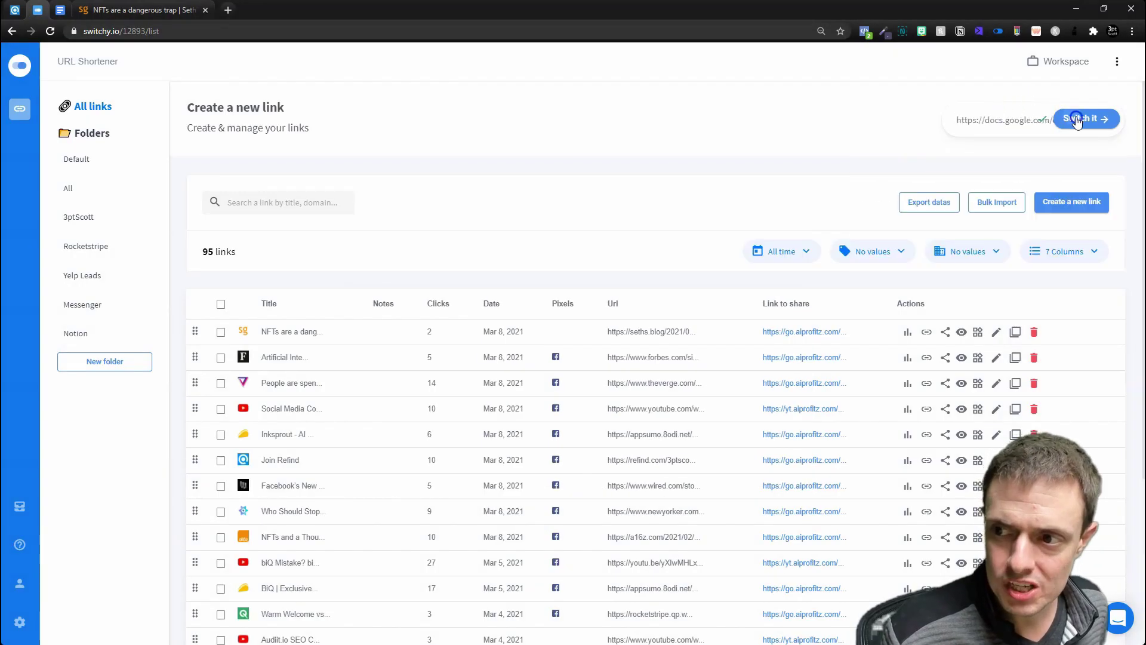
left_click(1076, 118)
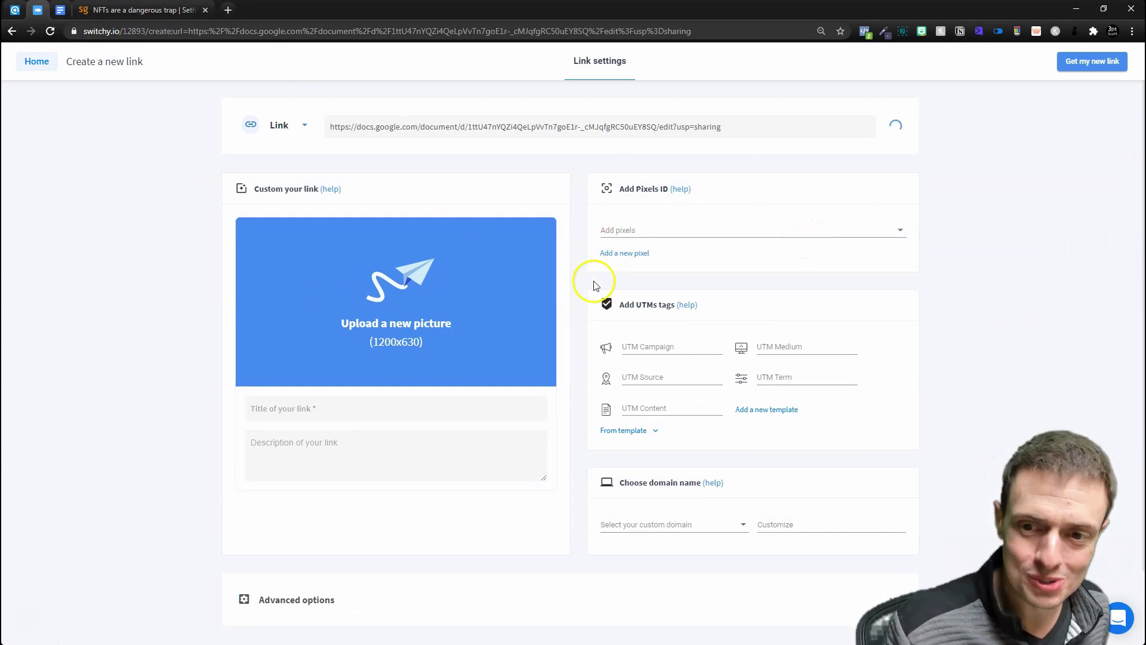
scroll(632, 233, "down", 2)
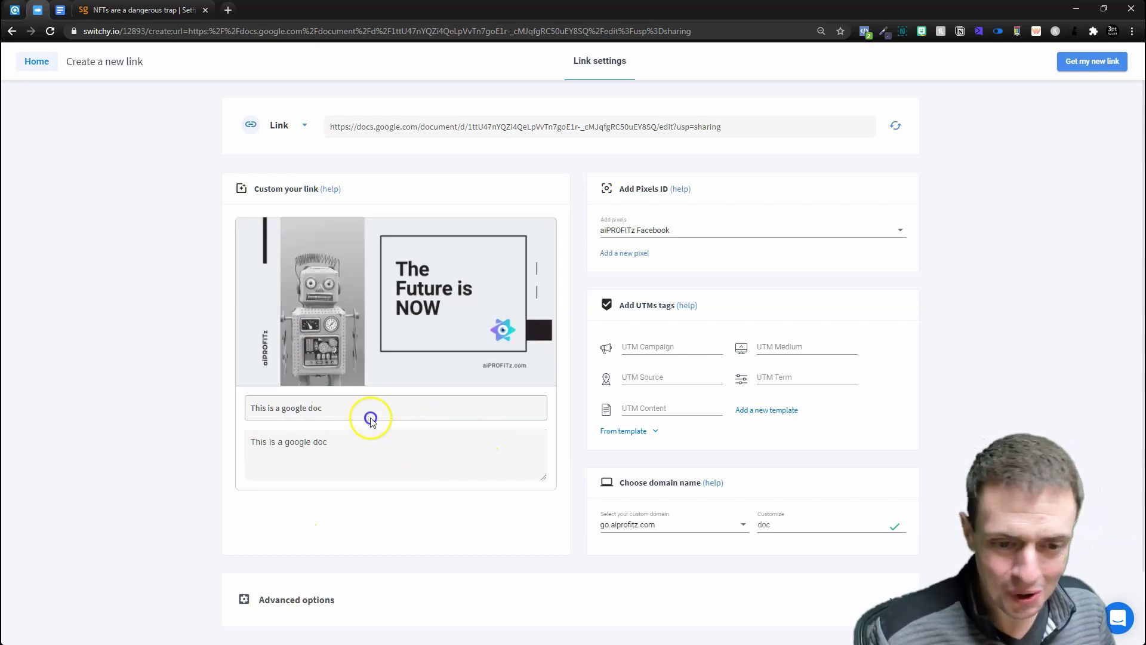
scroll(446, 427, "down", 2)
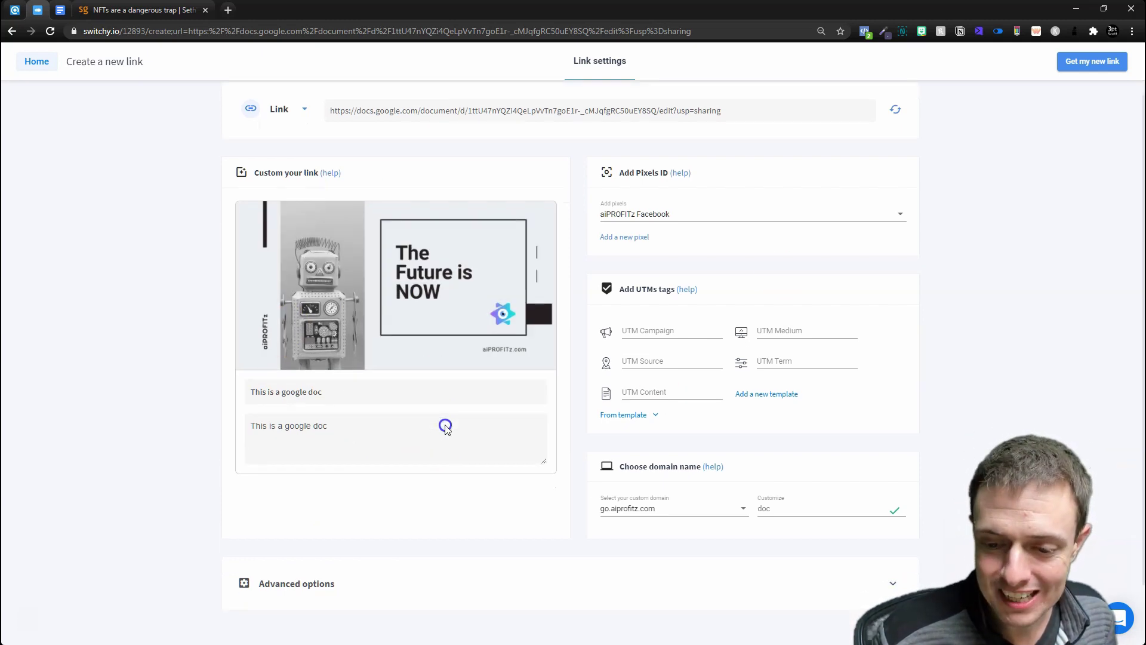
Step: Enable the Embed Widget with the blank widget demo script and create the go.aiprofitz.com/doc link
left_click(304, 511)
scroll(411, 508, "down", 6)
scroll(410, 508, "down", 3)
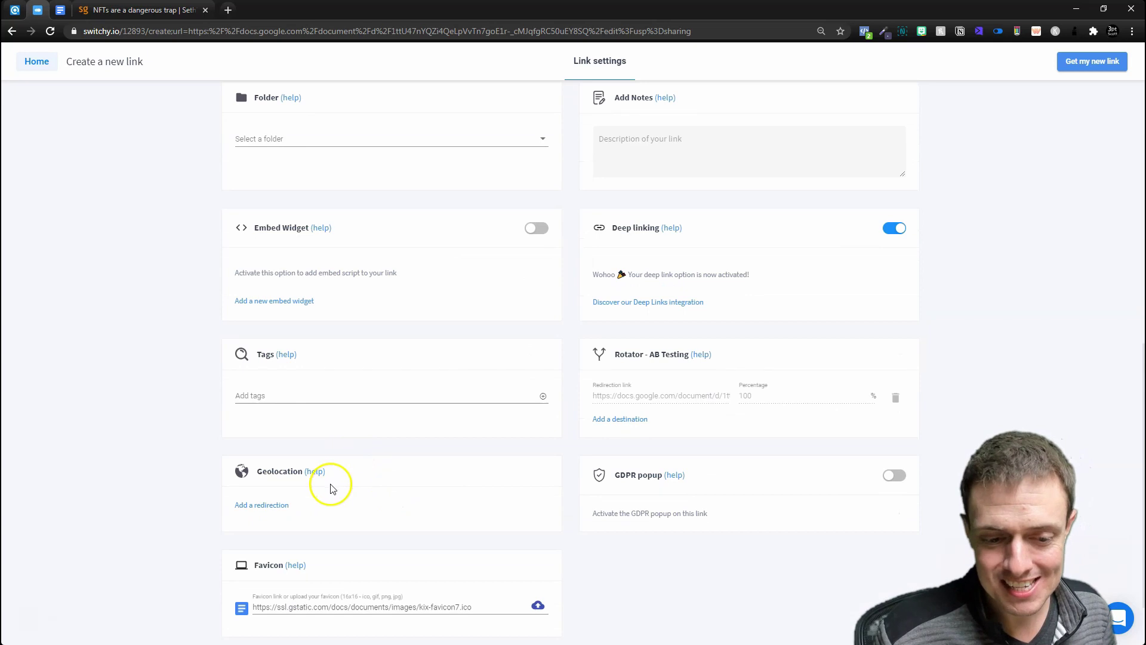
left_click(536, 149)
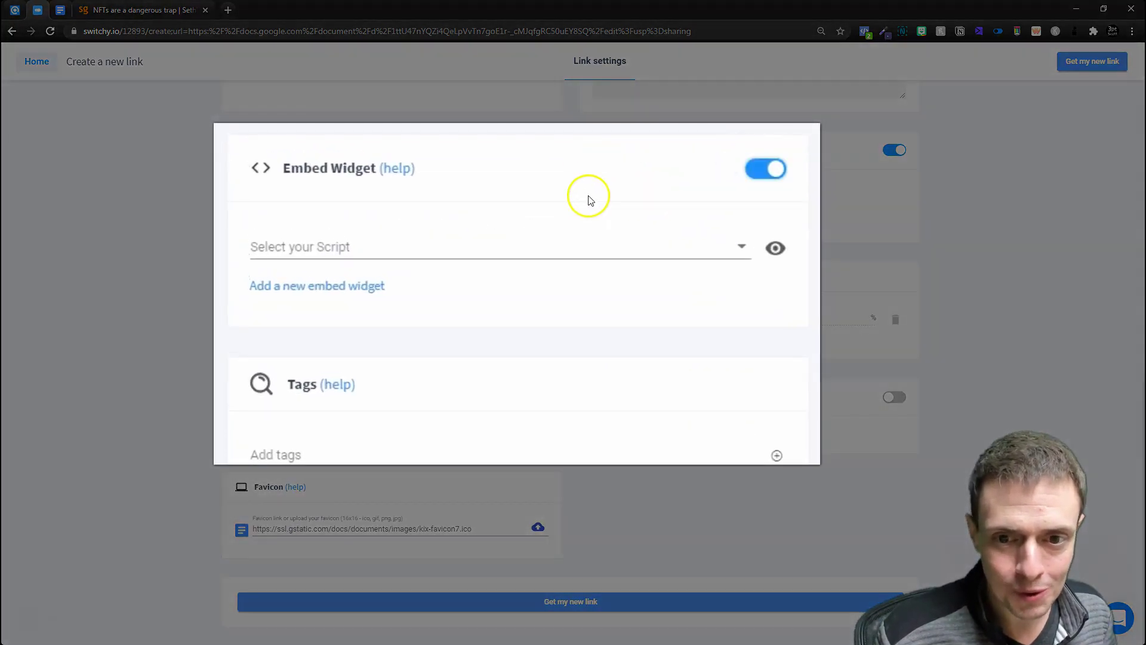
left_click(337, 195)
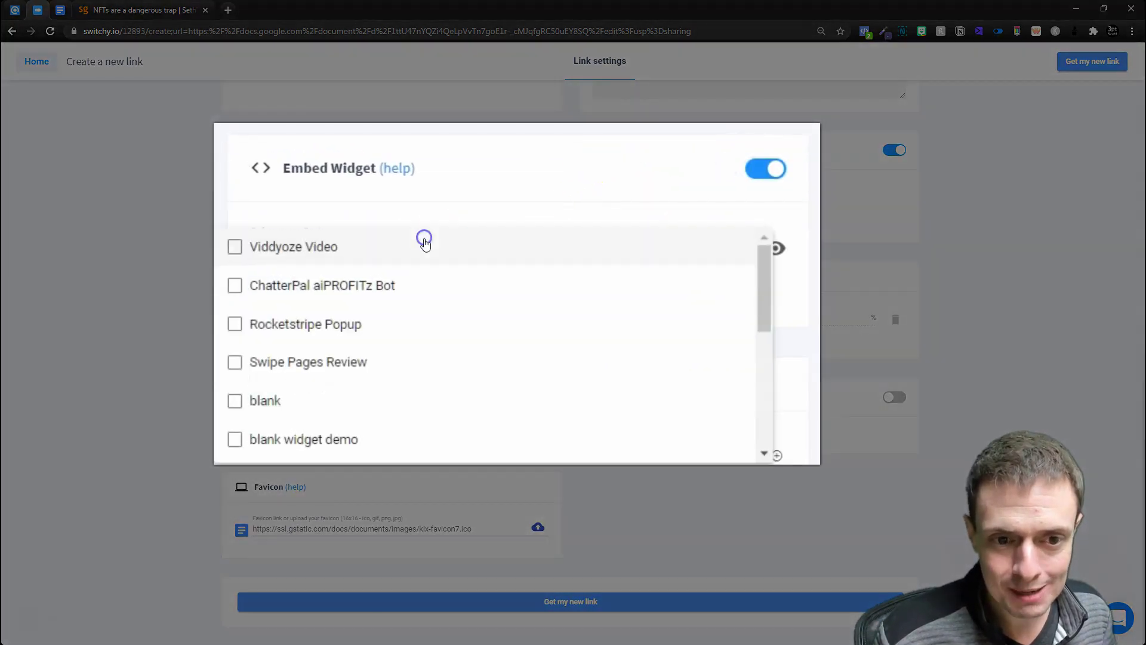
left_click(256, 438)
left_click(172, 304)
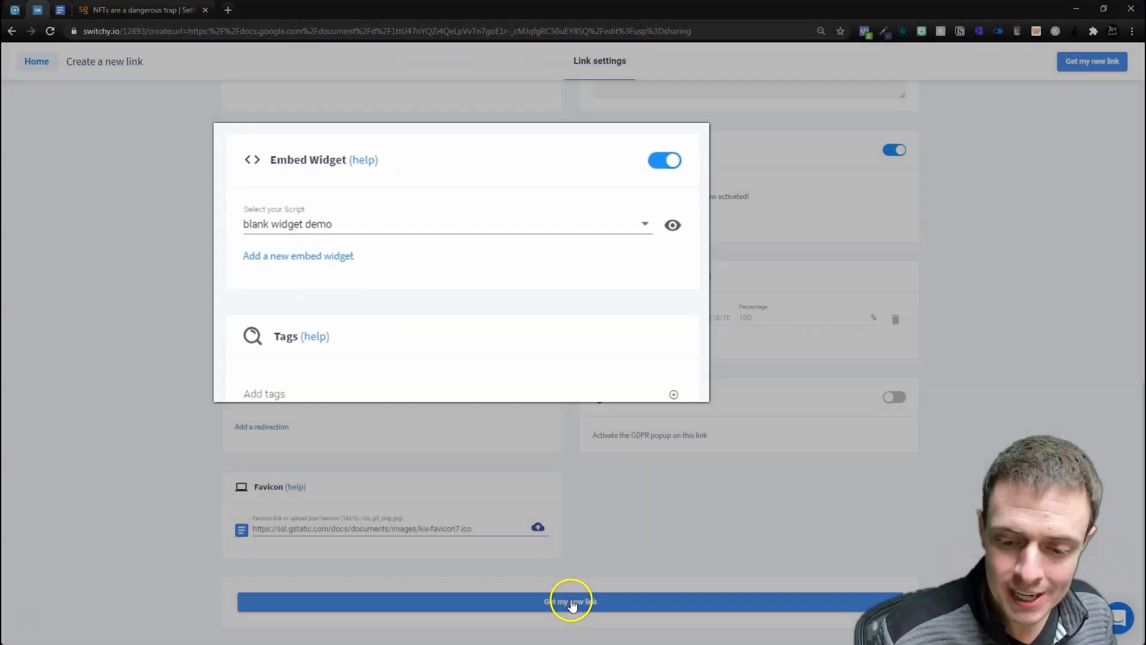
left_click(574, 604)
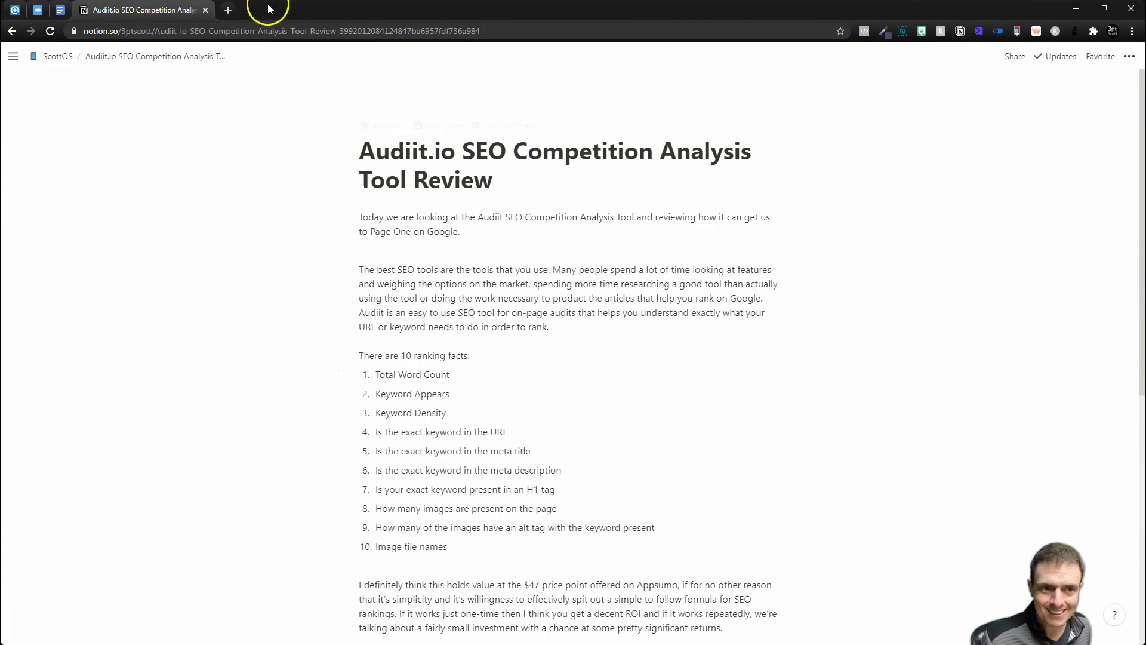
Step: Copy the Notion Audiit.io review page URL and return to the Switchy tab
left_click(236, 29)
key("BackSpace")
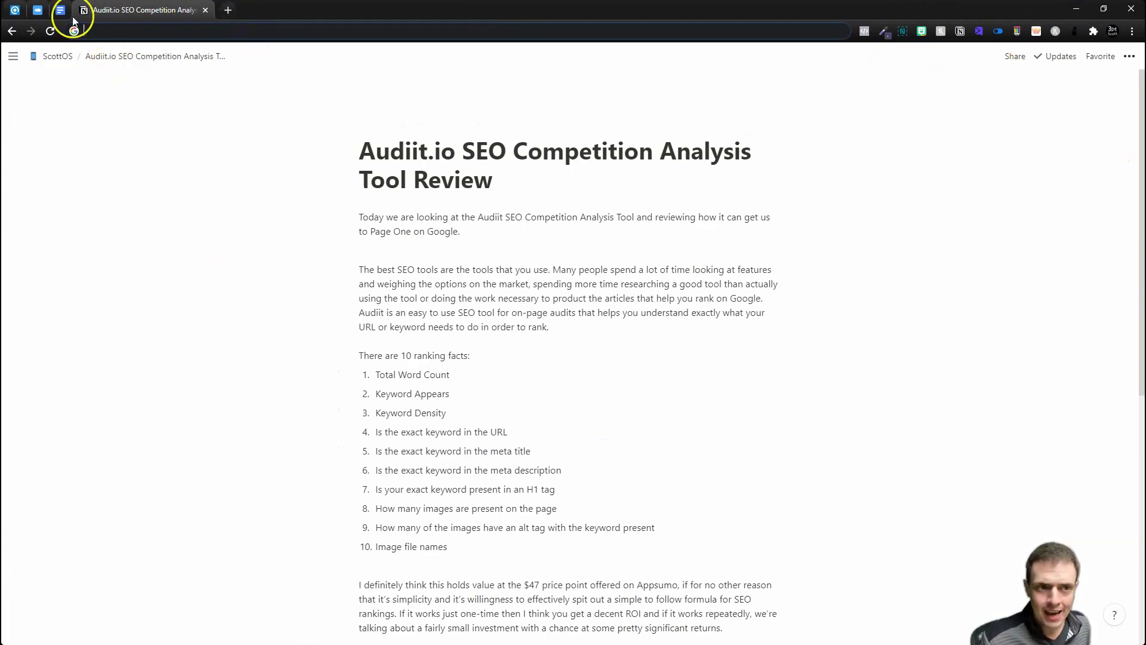
left_click(38, 10)
Step: Paste the Notion review page URL into Switchy and start a new short link for it
left_click(867, 174)
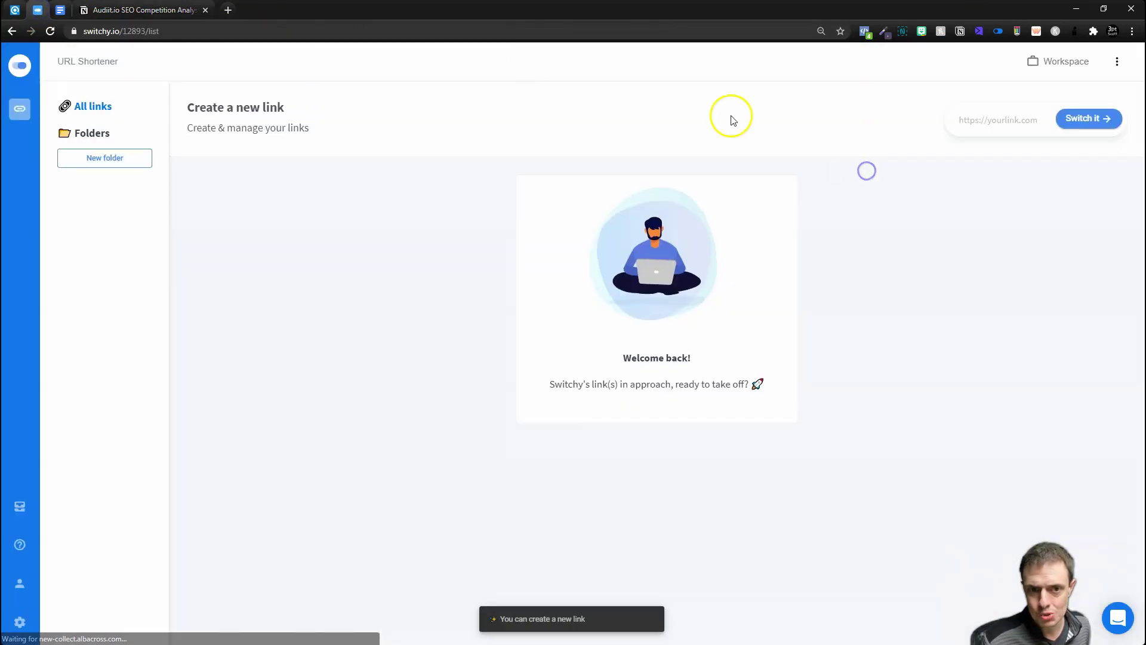
left_click(1019, 122)
key("ctrl+v")
left_click(1083, 120)
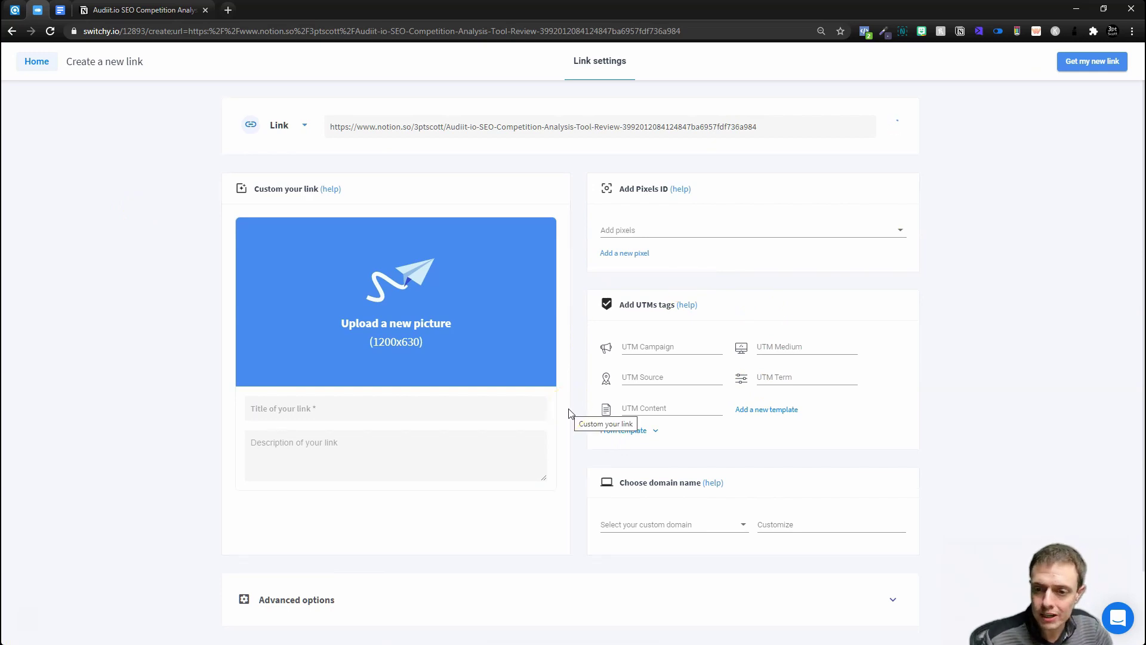
Step: Expand Advanced options and open the 'learn more' article on why the Notion link blocks embeds
scroll(569, 415, "down", 3)
left_click(350, 517)
scroll(351, 515, "down", 4)
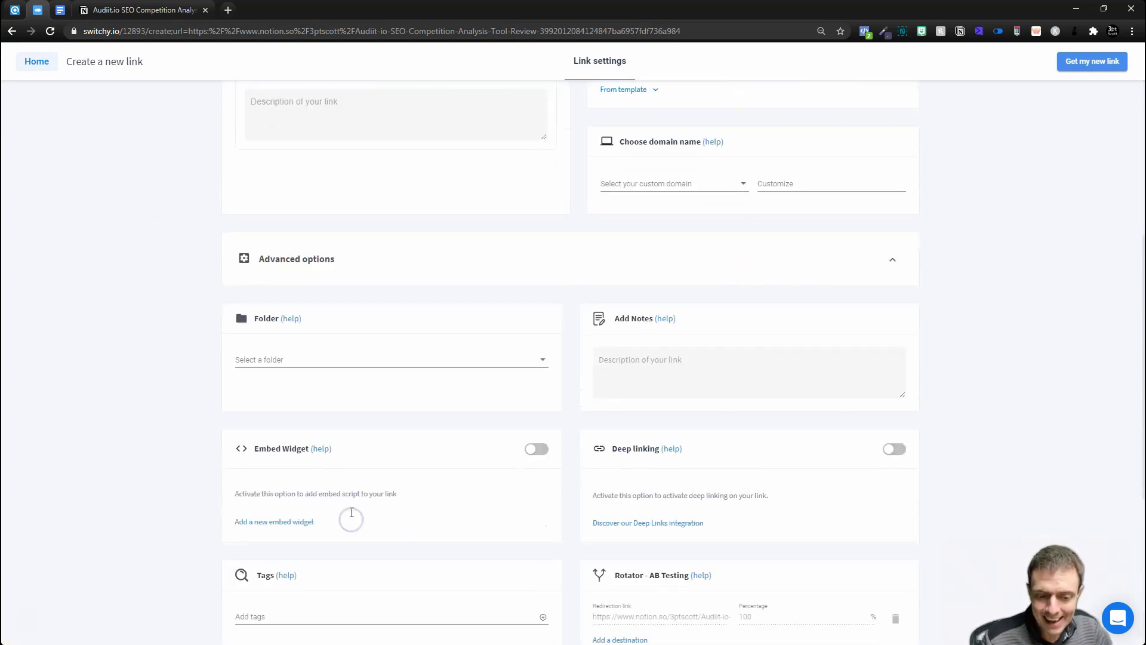
scroll(352, 512, "down", 2)
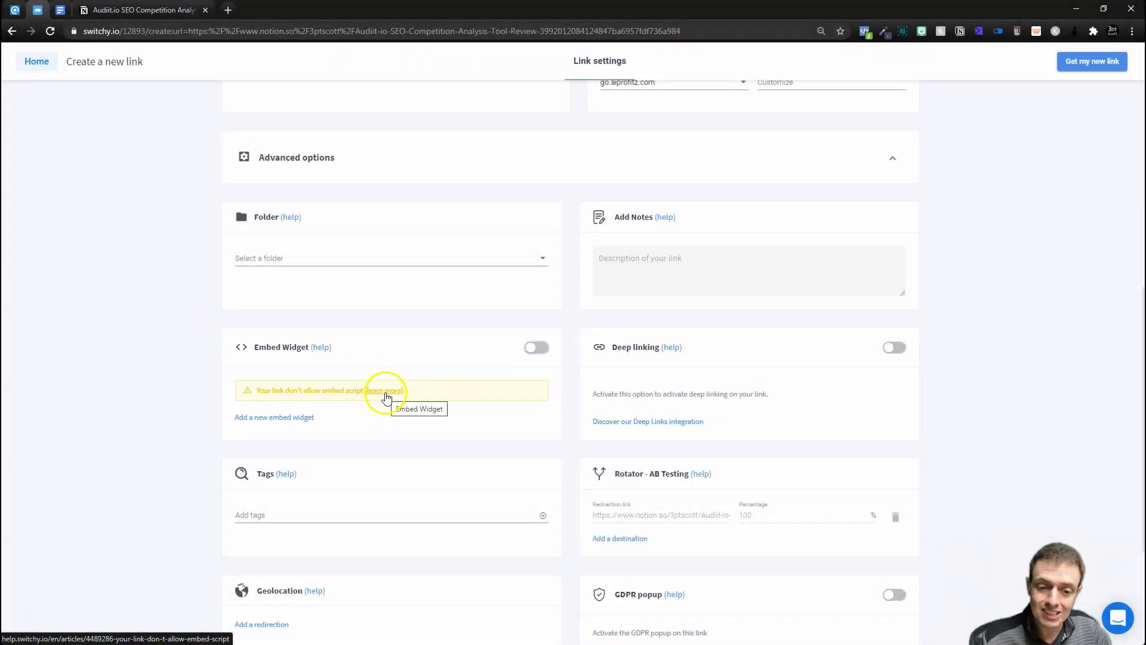
left_click(385, 398)
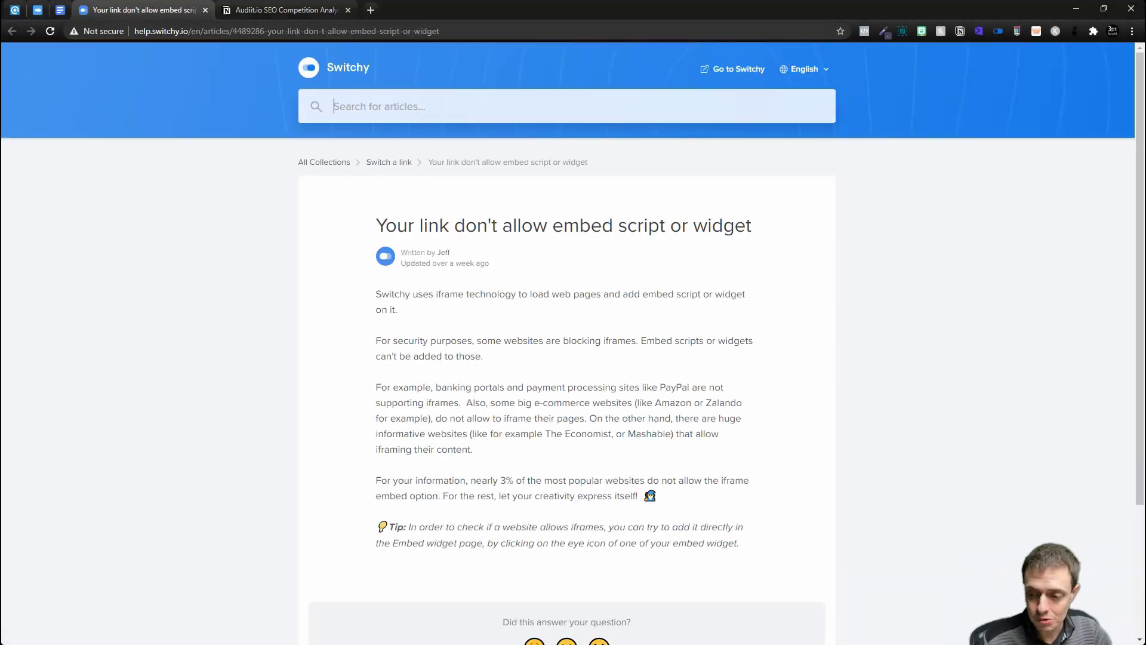